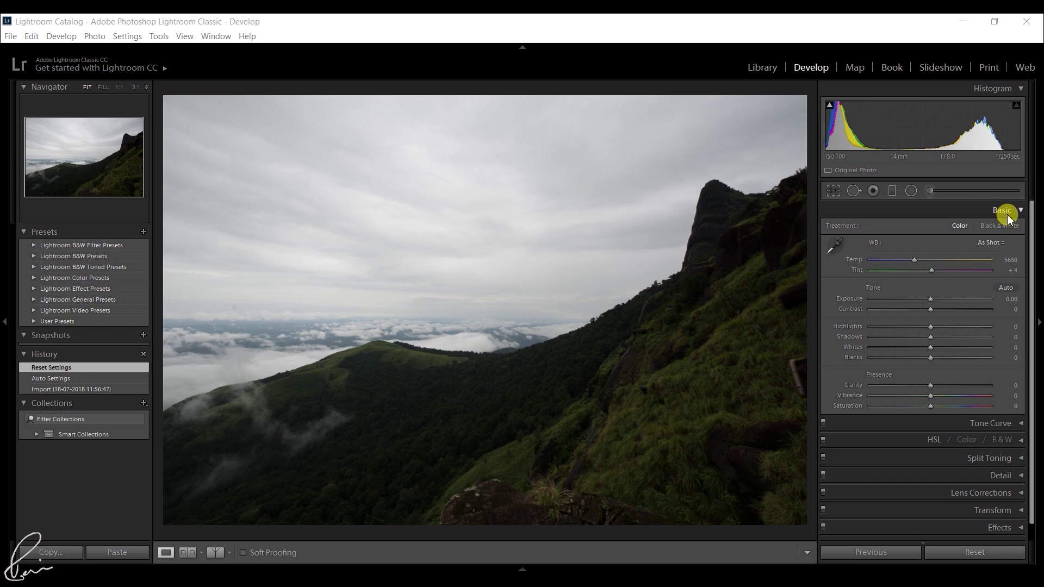
Step: Reset the photo's tone adjustments to their defaults and apply automatic tone correction
{"action": "double_click", "coordinate": [875, 287]}
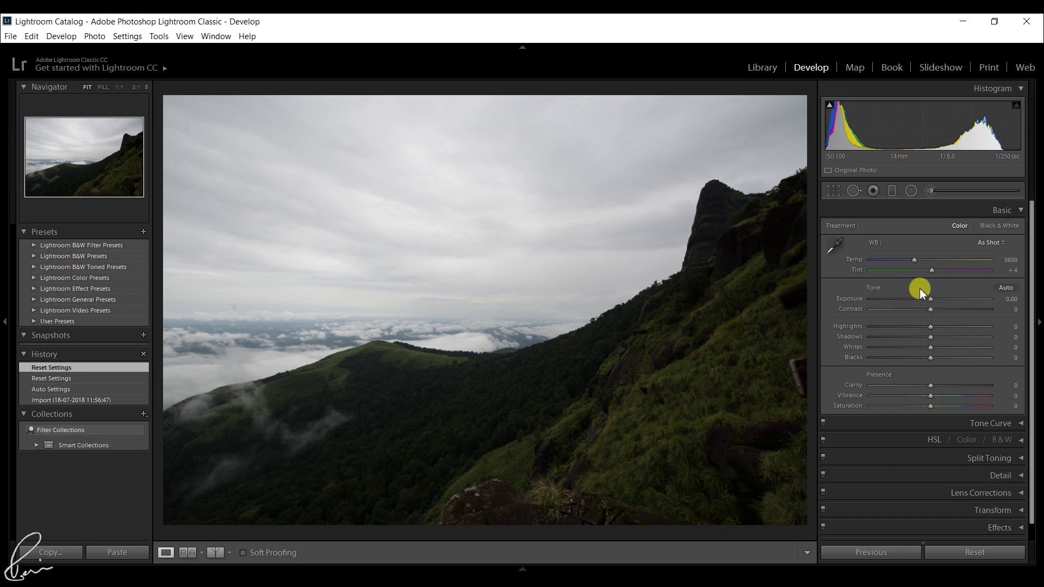
{"action": "left_click", "coordinate": [1004, 289]}
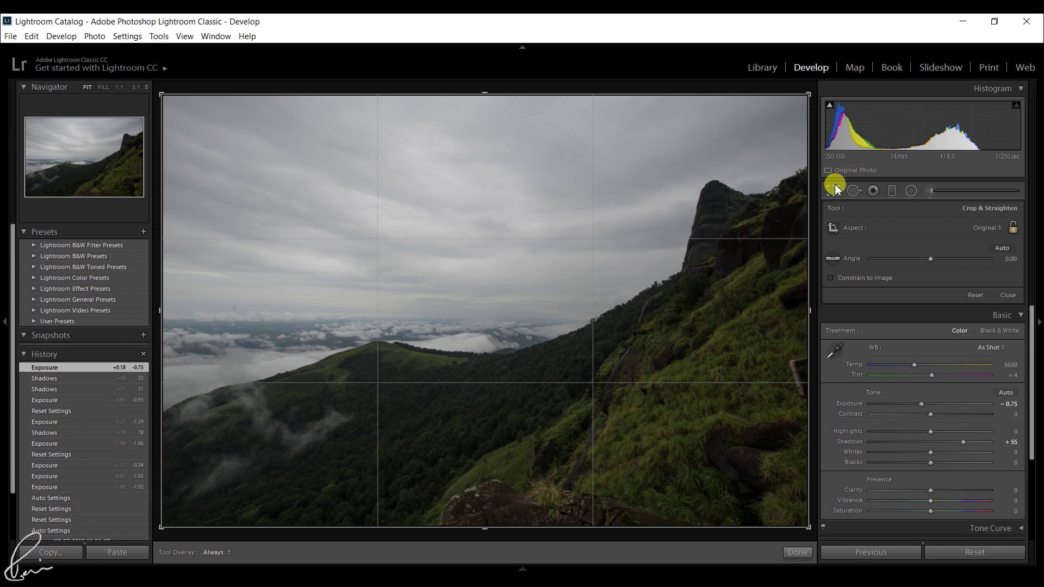
Step: Cycle the crop guide overlay from the thirds grid through the diagonal and triangle guides to the golden ratio grid
{"action": "key", "text": "o"}
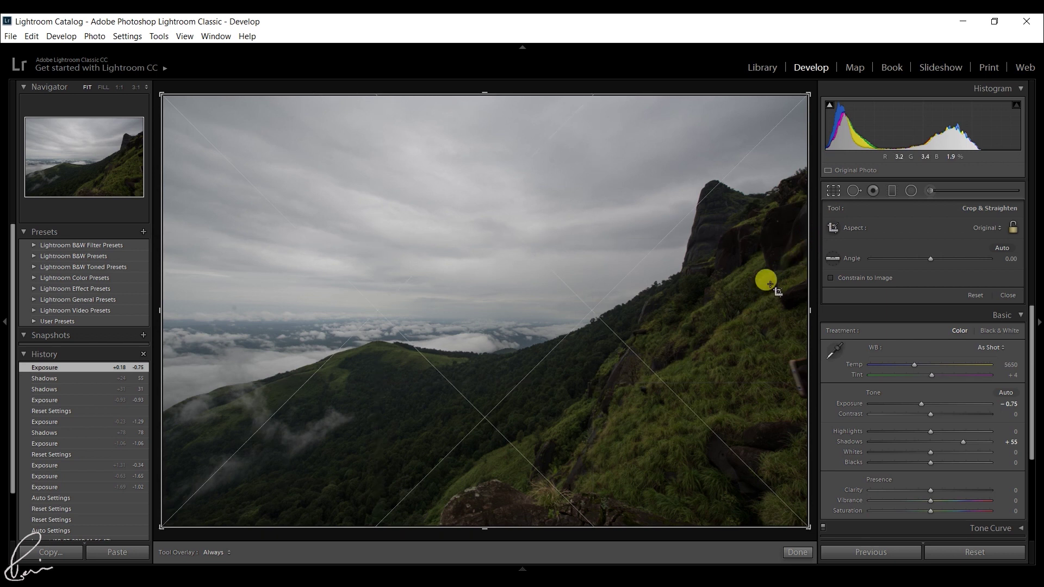
{"action": "key", "text": "o"}
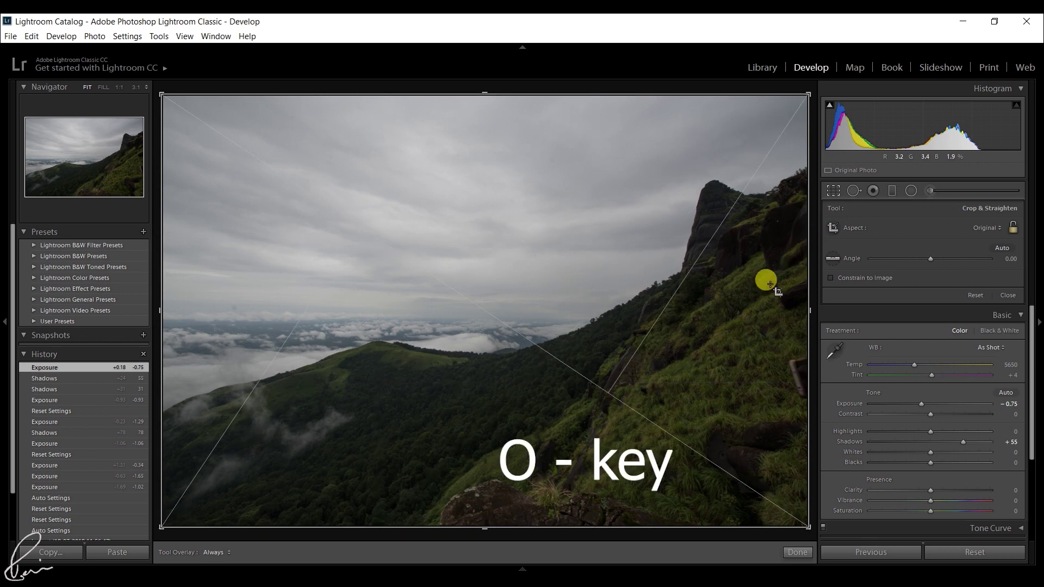
{"action": "key", "text": "o"}
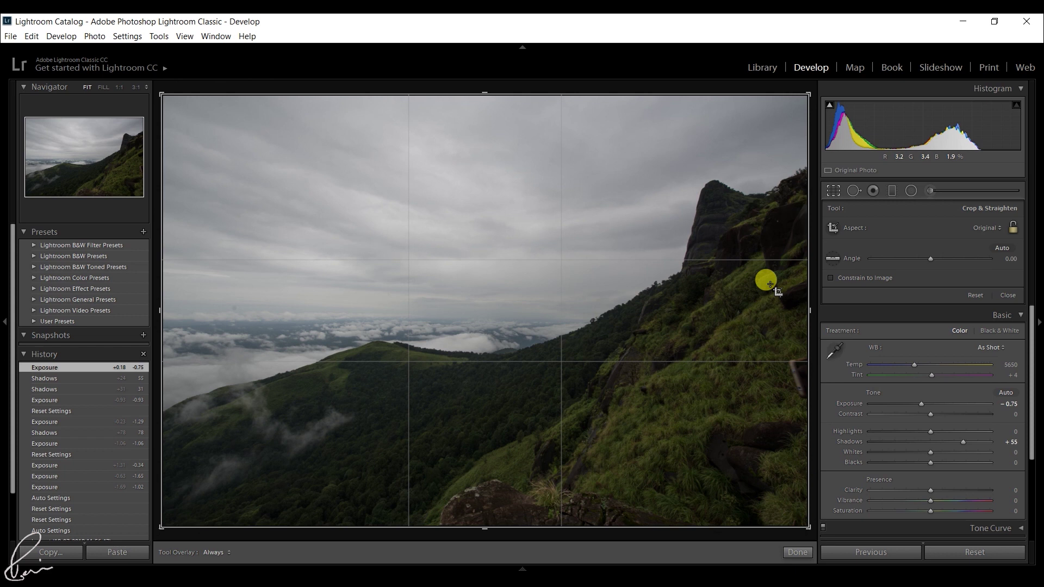
Step: Change the orientation of the golden spiral crop overlay several times
{"action": "key", "text": "shift+o"}
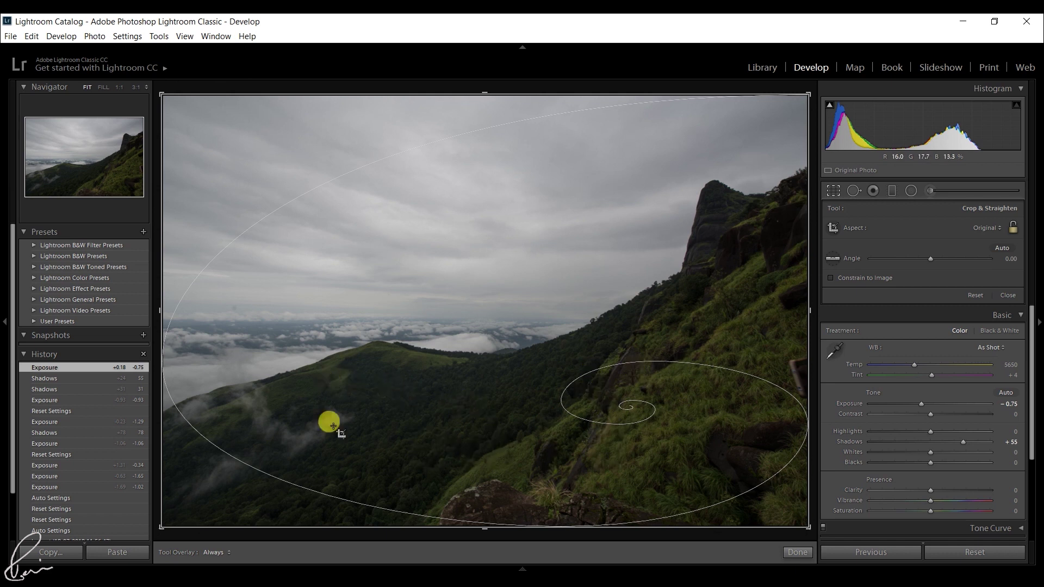
{"action": "key", "text": "shift+o"}
{"action": "key", "text": "shift+o"}
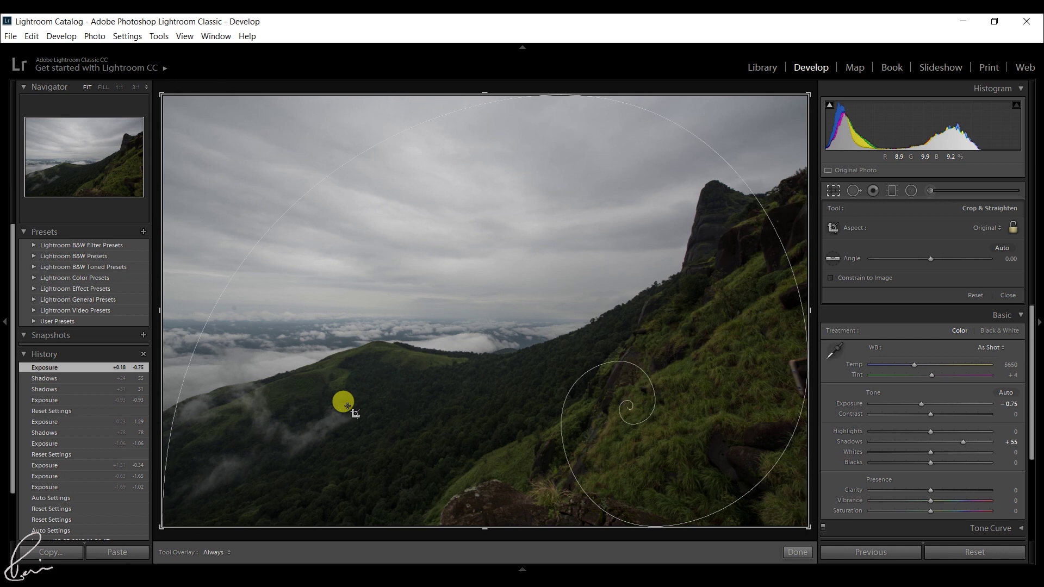
Step: Switch the crop guide to the aspect ratios overlay and flip its orientation back and forth
{"action": "key", "text": "o"}
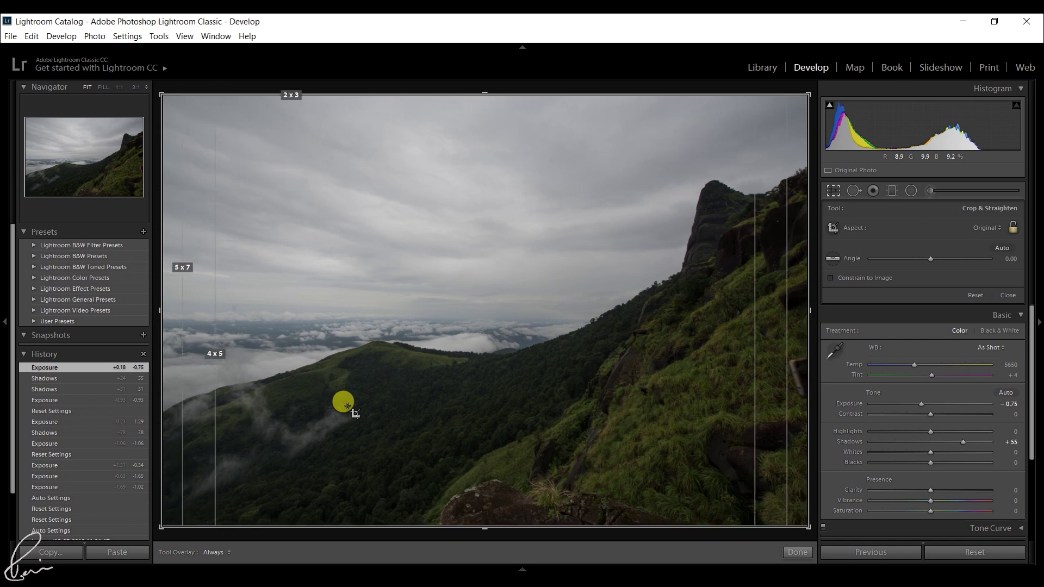
{"action": "key", "text": "shift"}
{"action": "key", "text": "shift+o"}
{"action": "key", "text": "shift+o"}
{"action": "key", "text": "shift+o"}
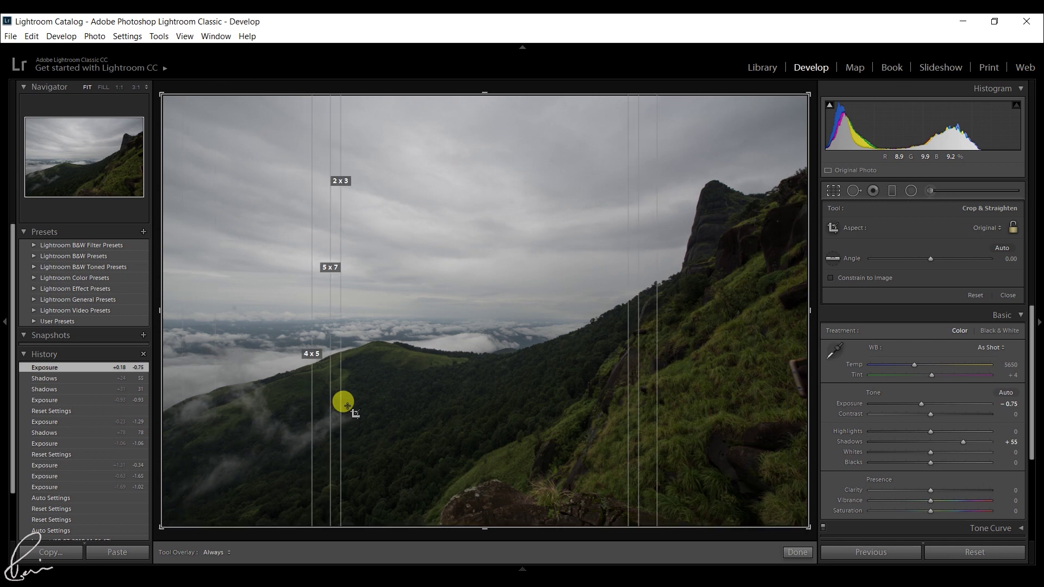
{"action": "key", "text": "shift+o"}
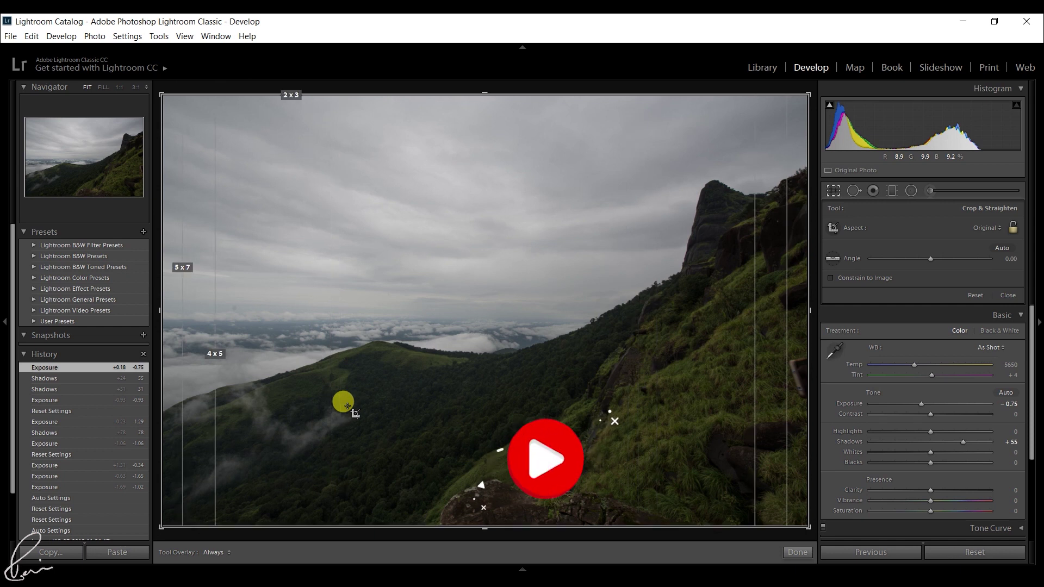
Step: Cycle through further crop guide overlays and change the orientation of the last one
{"action": "key", "text": "o"}
{"action": "key", "text": "o"}
{"action": "key", "text": "o"}
{"action": "key", "text": "o"}
{"action": "key", "text": "shift+o"}
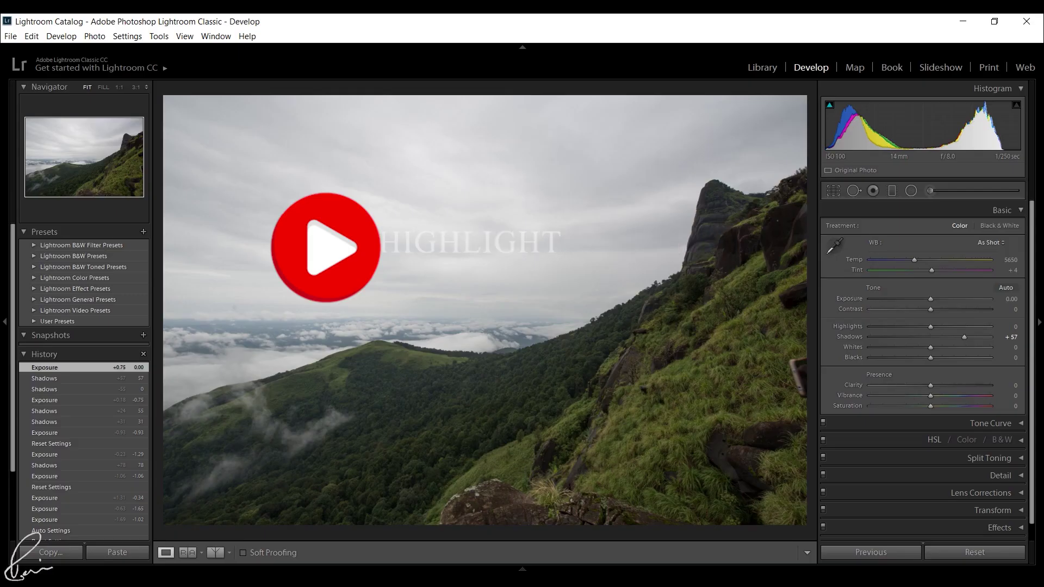
Step: View the photo with the interface dimmed and fully blacked out in Lights Out mode, and restore the normal display
{"action": "key", "text": "l"}
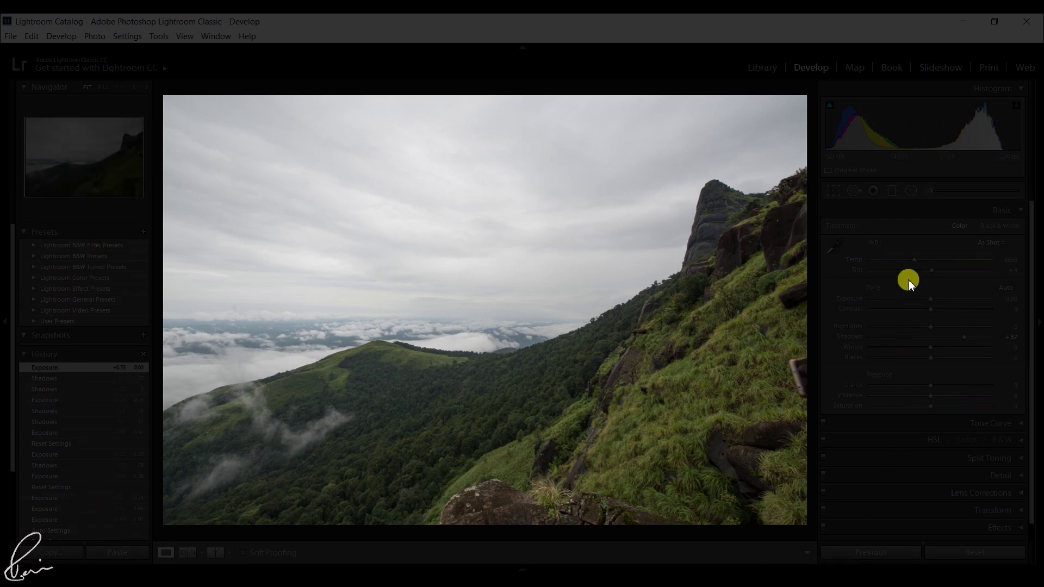
{"action": "key", "text": "l"}
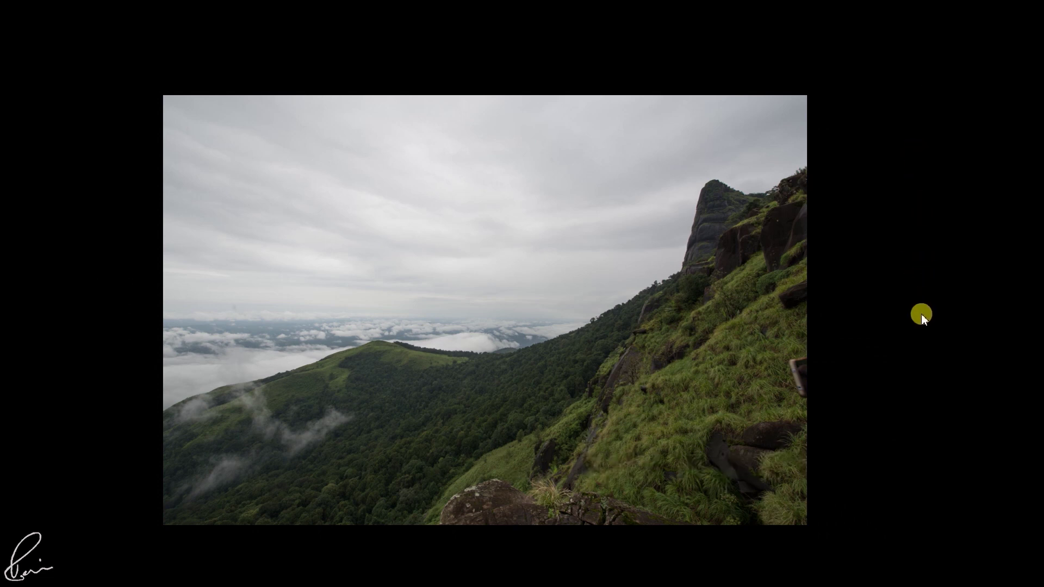
{"action": "key", "text": "l"}
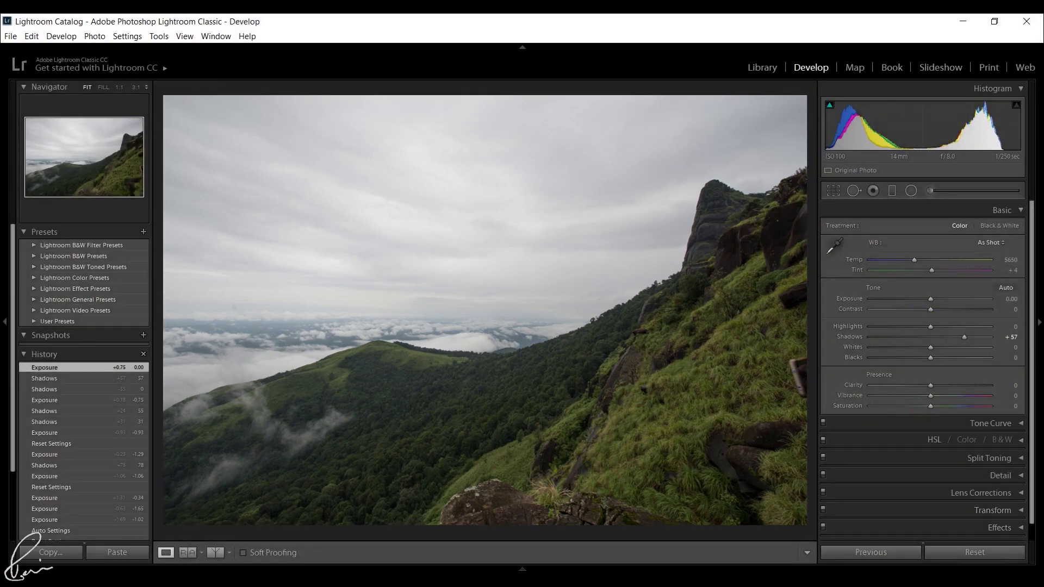
Step: Examine the Lights Out dim level and screen color options in the Interface preferences
{"action": "left_click", "coordinate": [29, 37]}
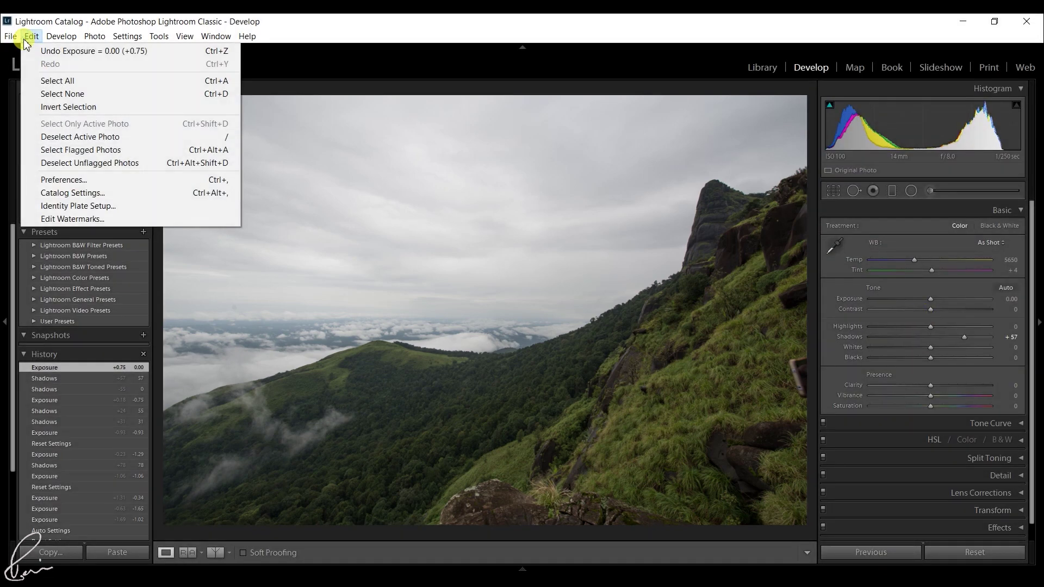
{"action": "left_click", "coordinate": [43, 180]}
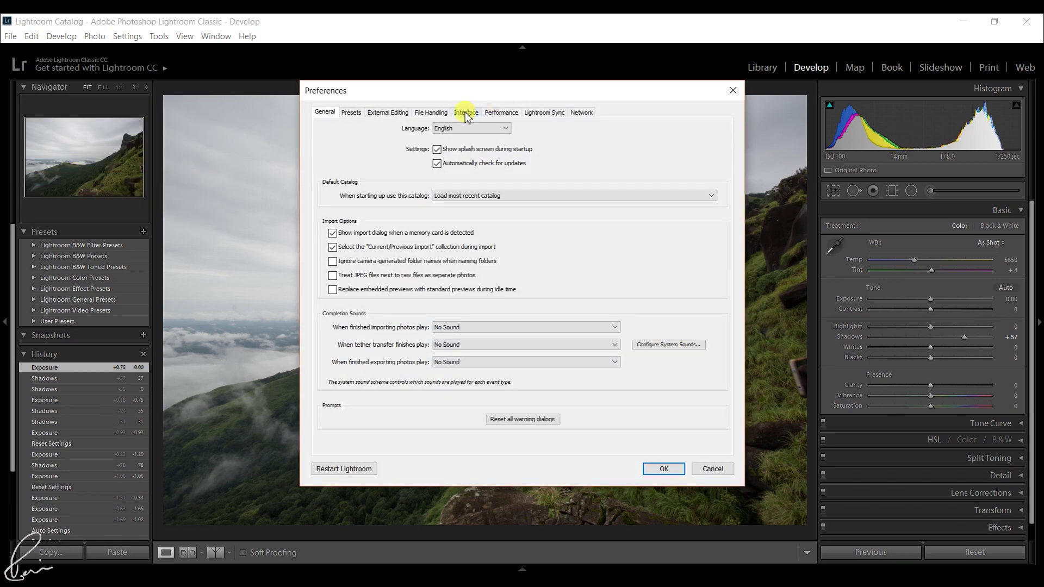
{"action": "left_click", "coordinate": [466, 113]}
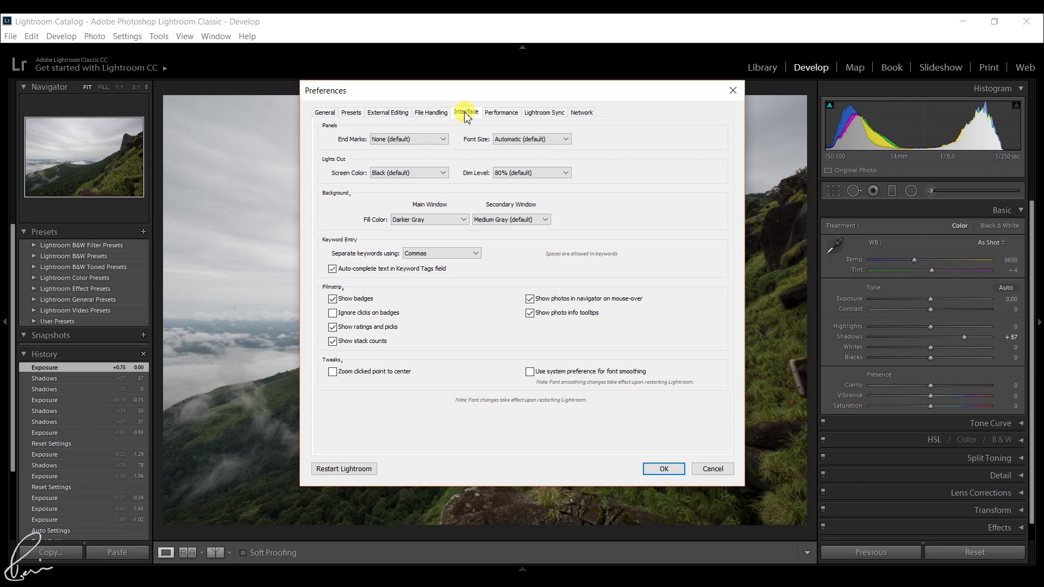
{"action": "left_click", "coordinate": [543, 173]}
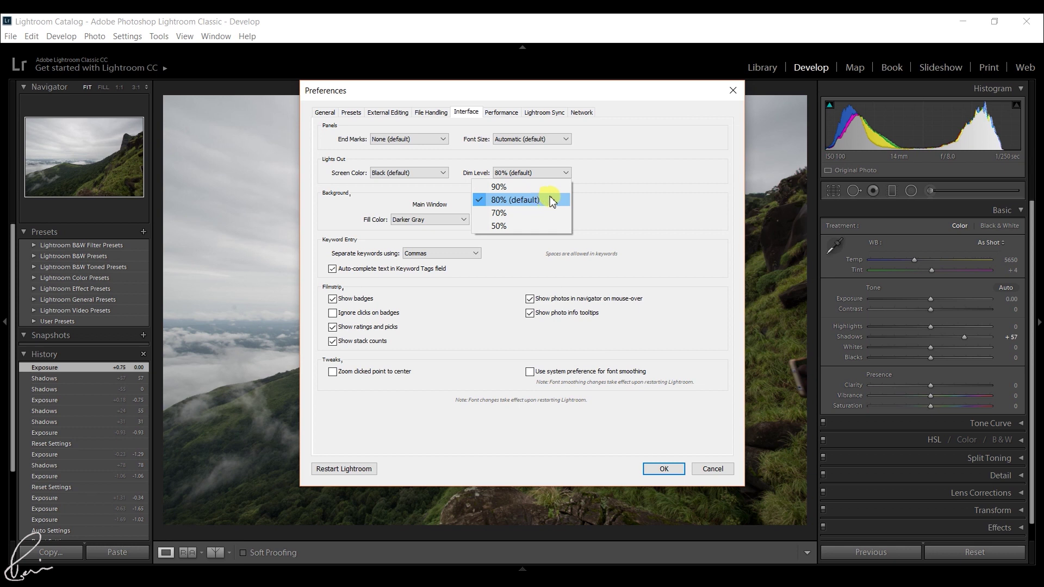
{"action": "left_click", "coordinate": [589, 164]}
{"action": "left_click", "coordinate": [442, 173]}
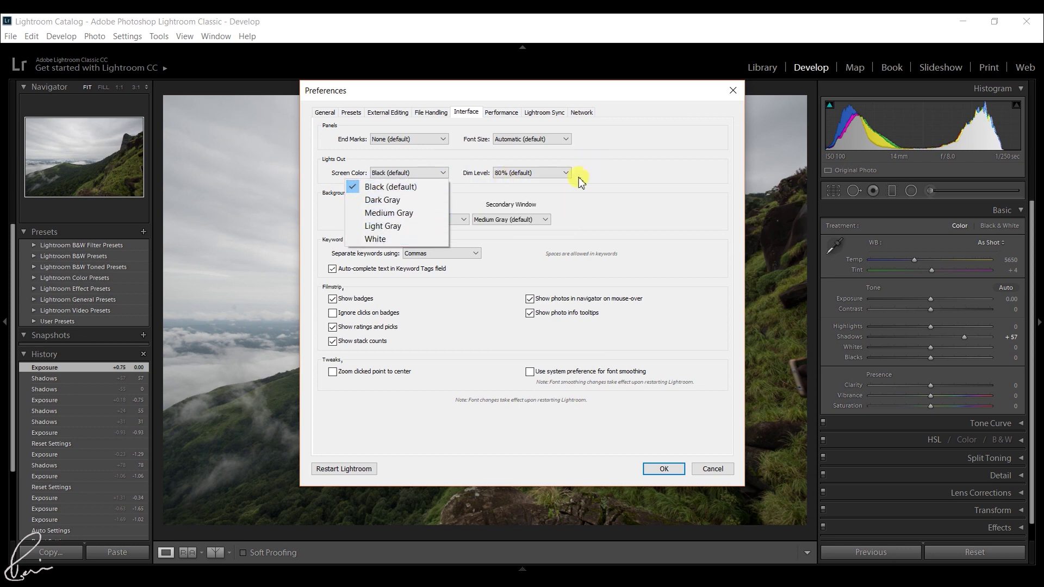
{"action": "left_click", "coordinate": [604, 174]}
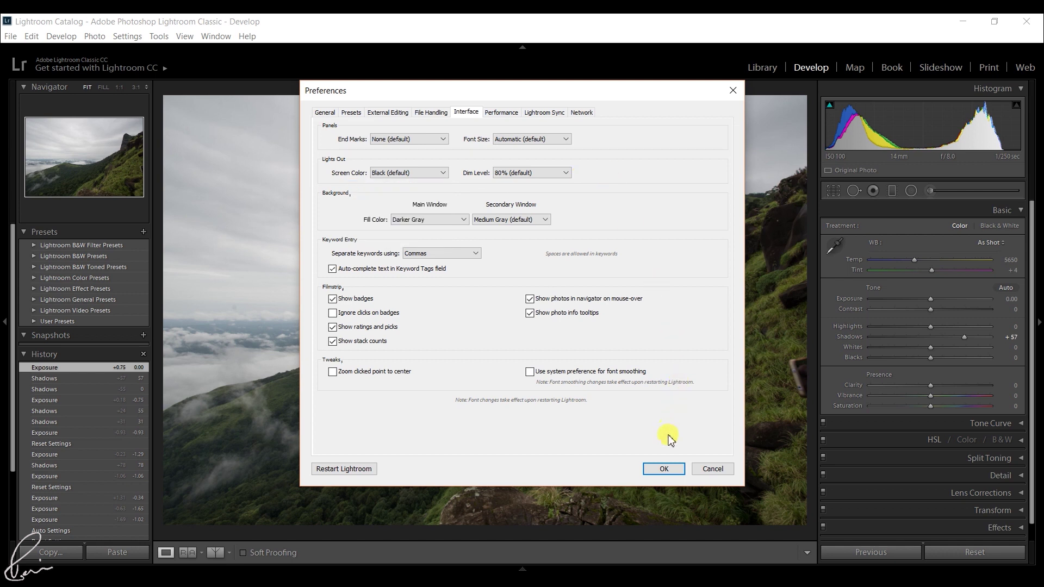
{"action": "left_click", "coordinate": [662, 469]}
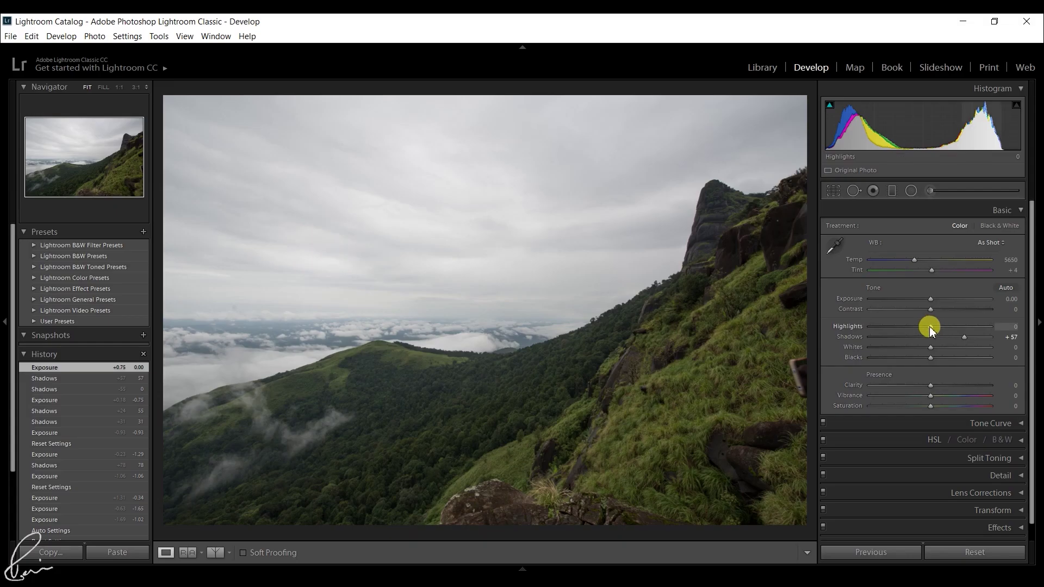
Step: Try Highlights −67, Whites +45, Blacks −57 and Vibrance +31 on the photo, and reset all its adjustments
{"action": "left_click_drag", "start_coordinate": [929, 326], "coordinate": [892, 326]}
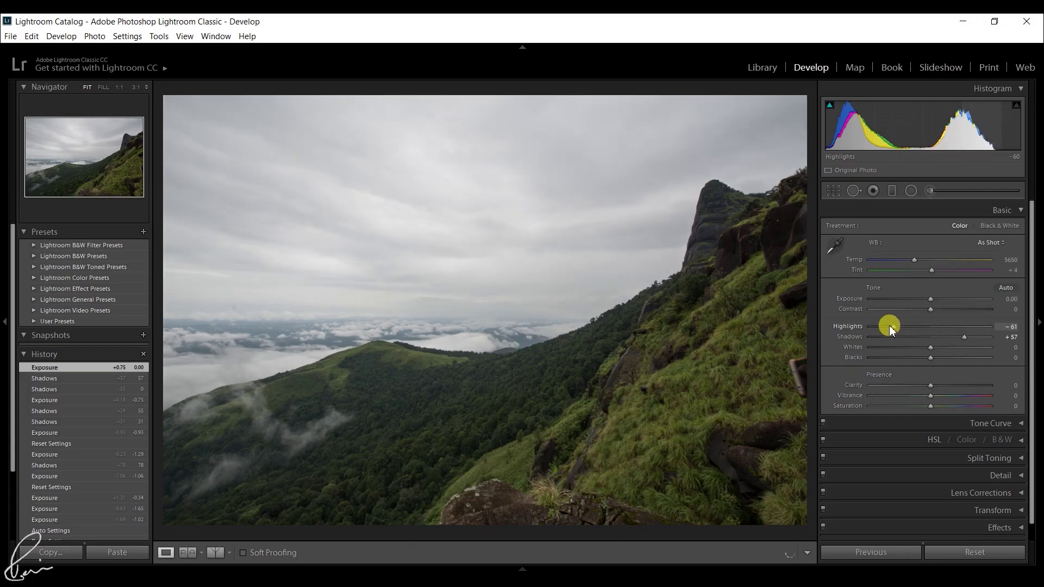
{"action": "left_click_drag", "start_coordinate": [927, 358], "coordinate": [957, 346]}
{"action": "left_click_drag", "start_coordinate": [931, 395], "coordinate": [950, 396]}
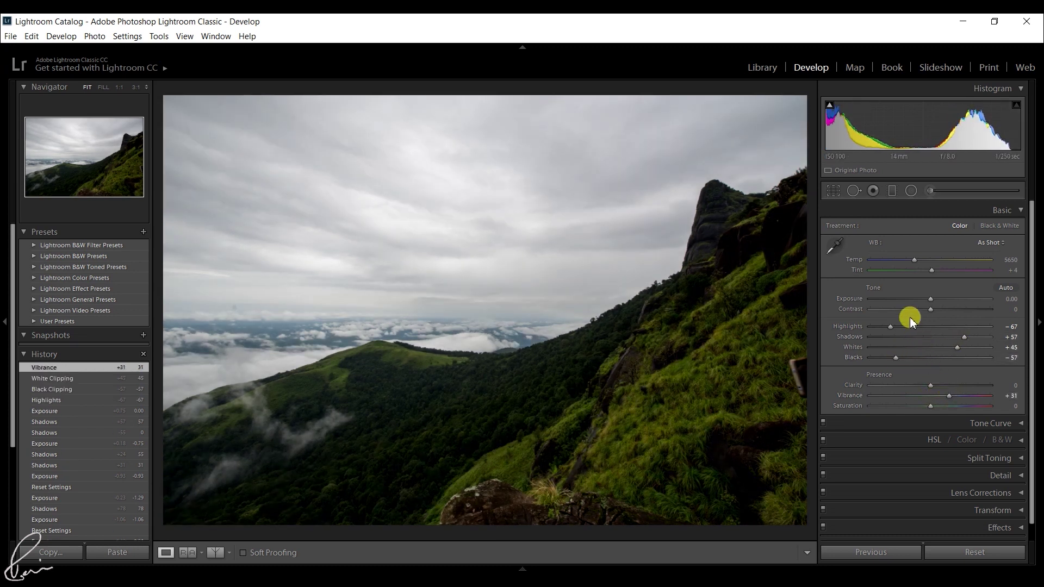
{"action": "left_click", "coordinate": [976, 553]}
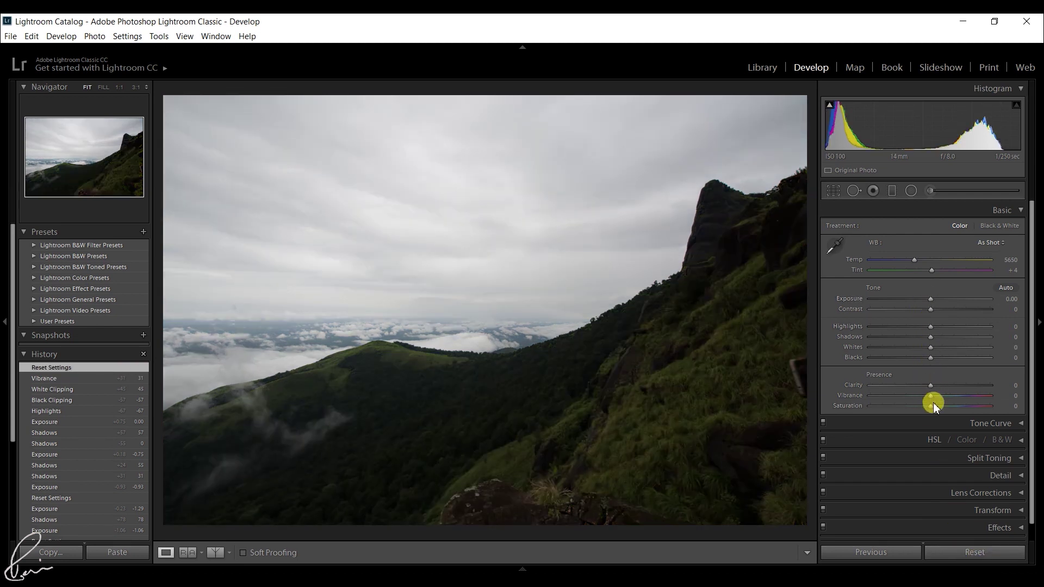
Step: Set the photo's Contrast to +39, Shadows to +34 and Exposure to +2.47
{"action": "left_click", "coordinate": [902, 299]}
{"action": "left_click", "coordinate": [954, 309]}
{"action": "left_click", "coordinate": [908, 336]}
{"action": "left_click", "coordinate": [950, 338]}
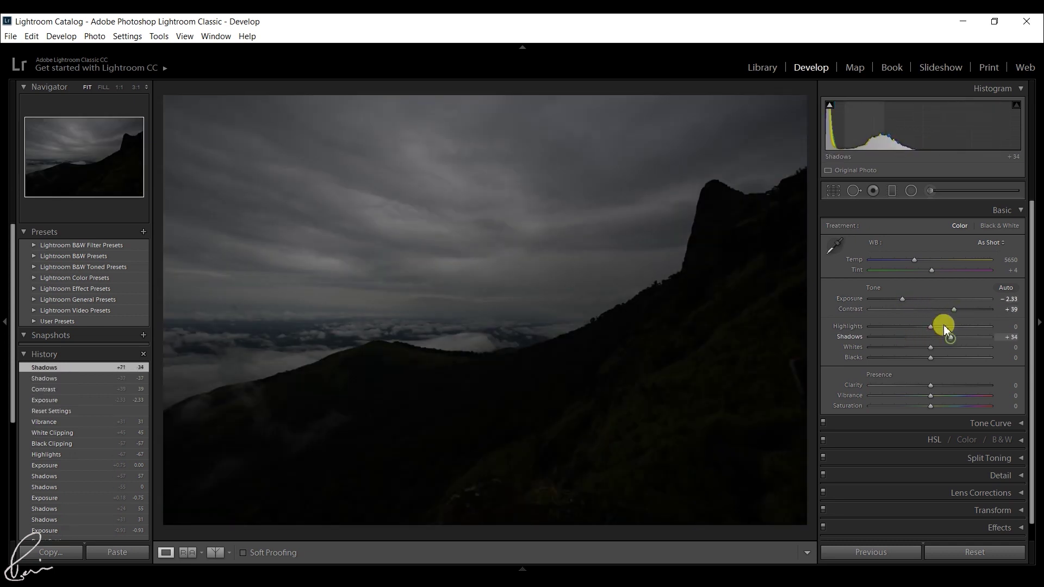
{"action": "left_click", "coordinate": [960, 298]}
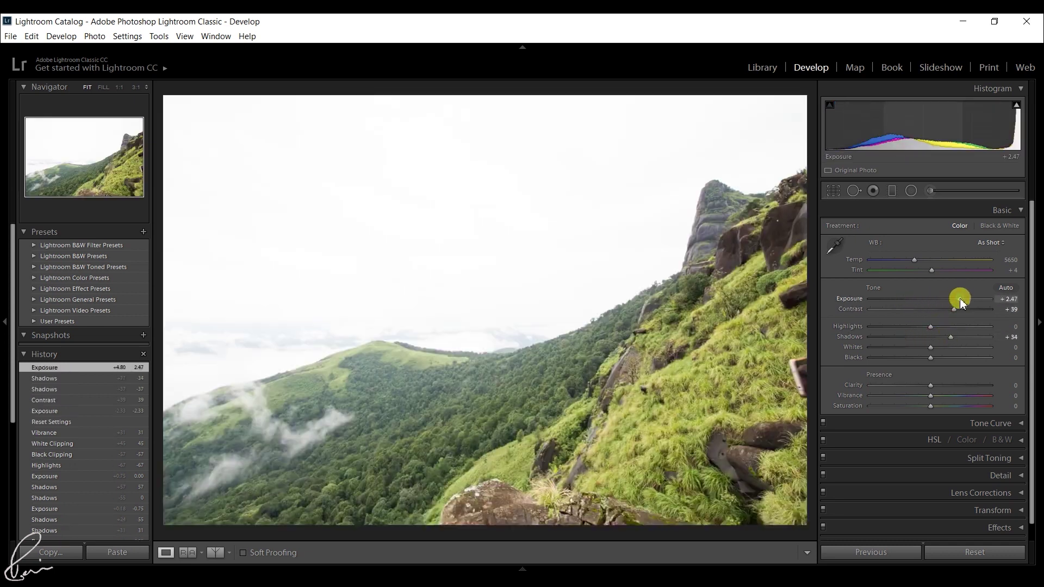
Step: Set Whites to −49, Blacks to +23, Vibrance to +37 and Highlights to −57
{"action": "left_click", "coordinate": [901, 348]}
{"action": "left_click", "coordinate": [944, 357]}
{"action": "left_click", "coordinate": [952, 395]}
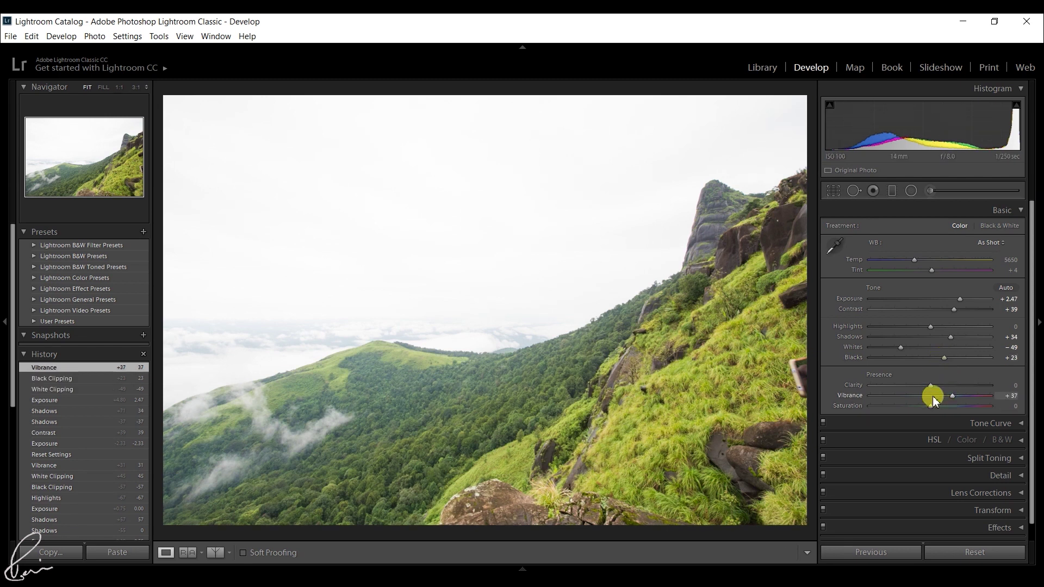
{"action": "left_click", "coordinate": [896, 326]}
Step: Reset Exposure and raise it to +1.83, and restore Highlights, Shadows and Whites to their defaults
{"action": "double_click", "coordinate": [853, 299]}
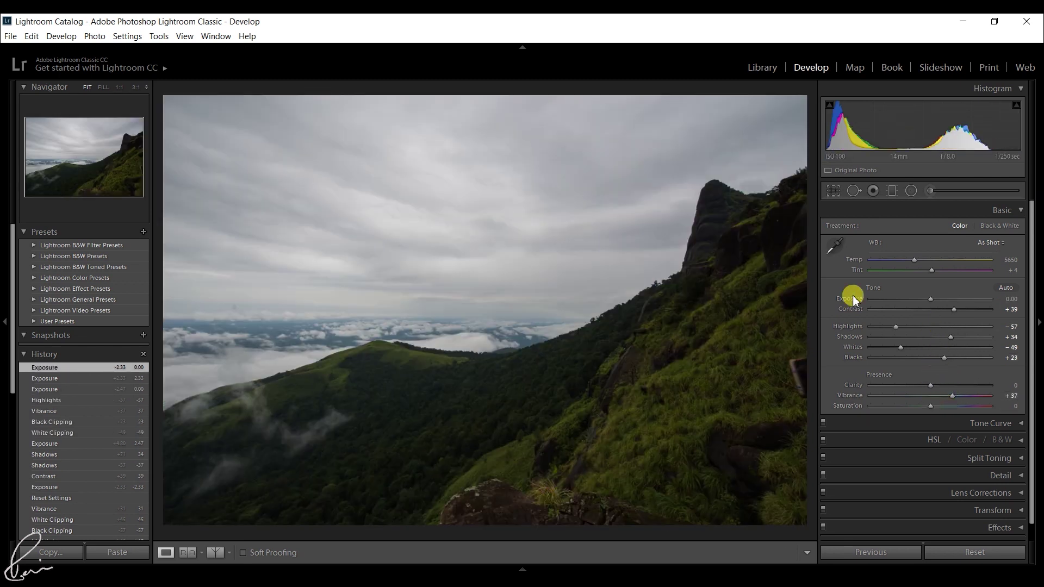
{"action": "left_click_drag", "start_coordinate": [930, 299], "coordinate": [954, 298]}
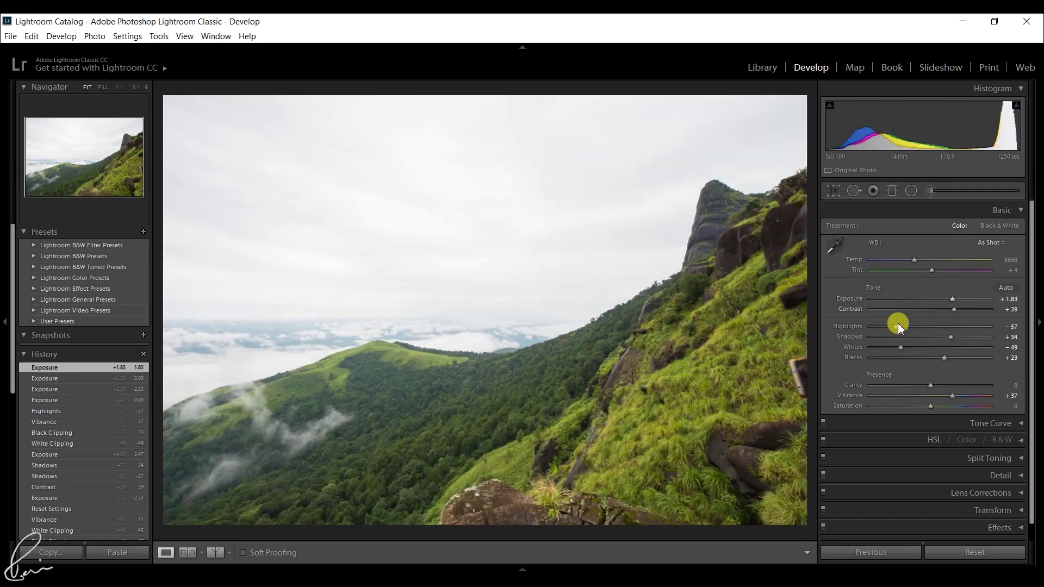
{"action": "double_click", "coordinate": [849, 327]}
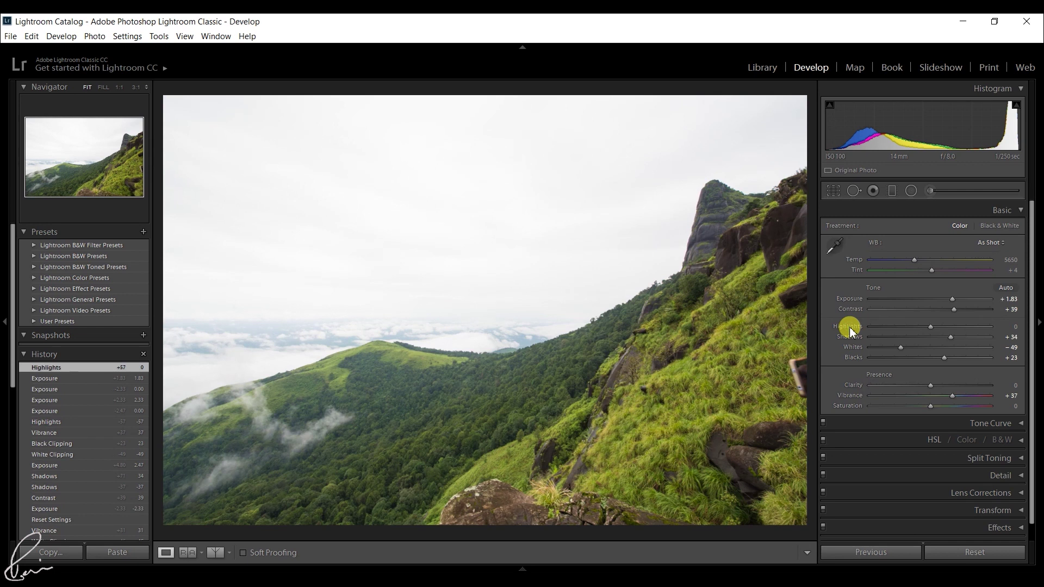
{"action": "double_click", "coordinate": [853, 338]}
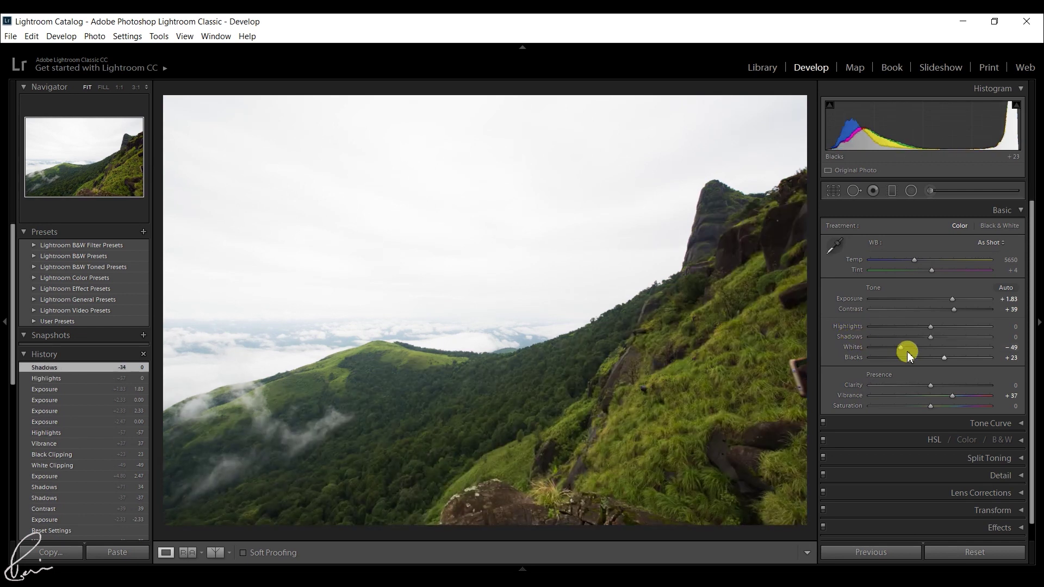
{"action": "double_click", "coordinate": [902, 348]}
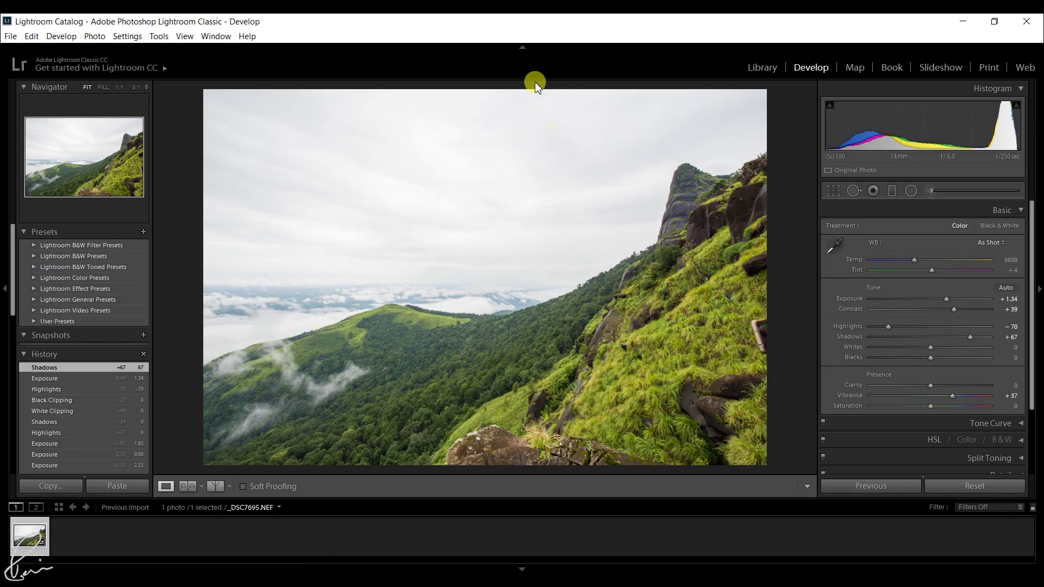
Step: Hide the module picker, the presets and history panels and the filmstrip, and try widening the adjustments panel
{"action": "left_click", "coordinate": [522, 48]}
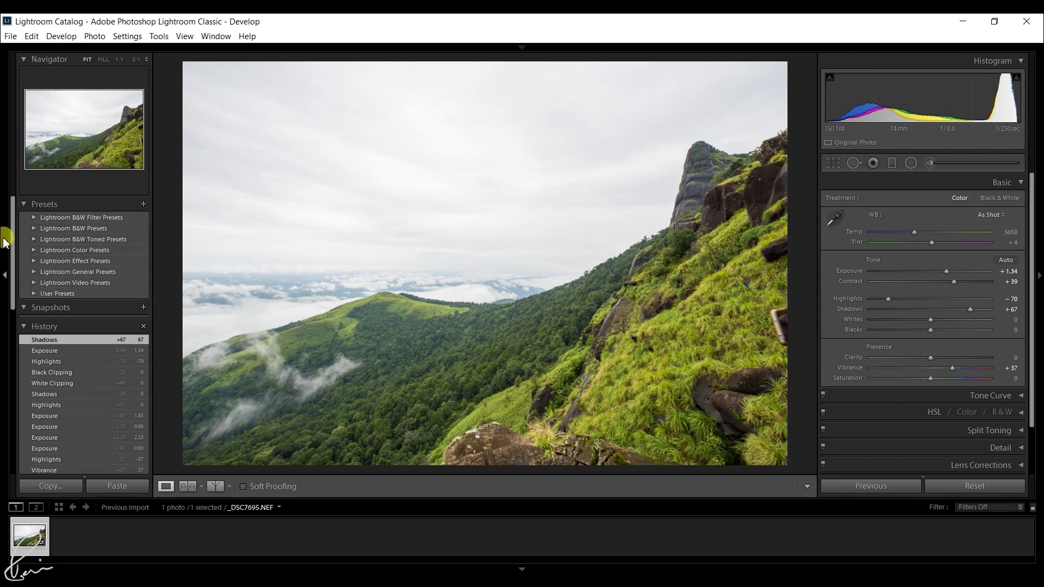
{"action": "left_click", "coordinate": [5, 277]}
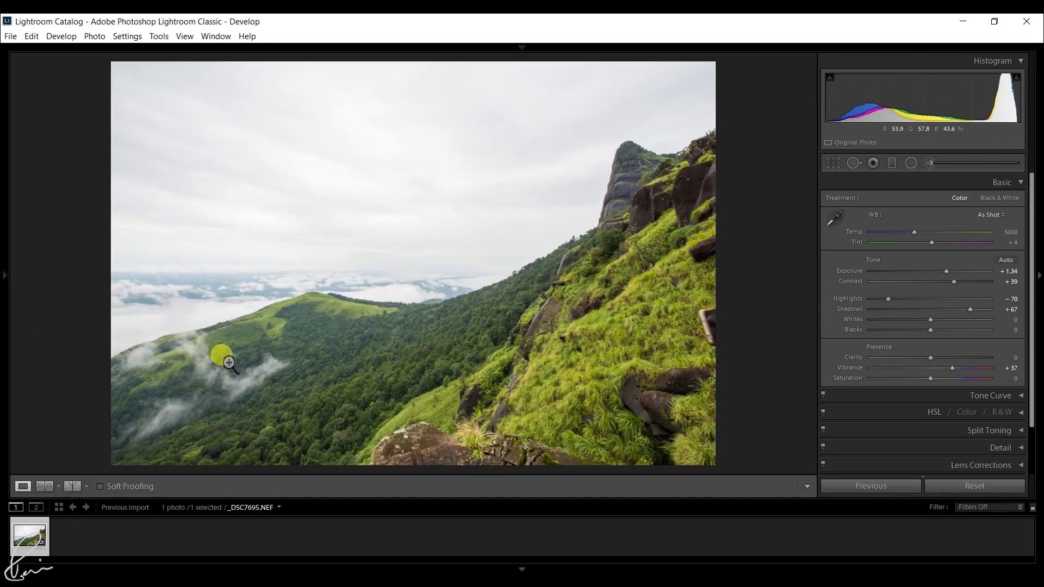
{"action": "left_click", "coordinate": [525, 569]}
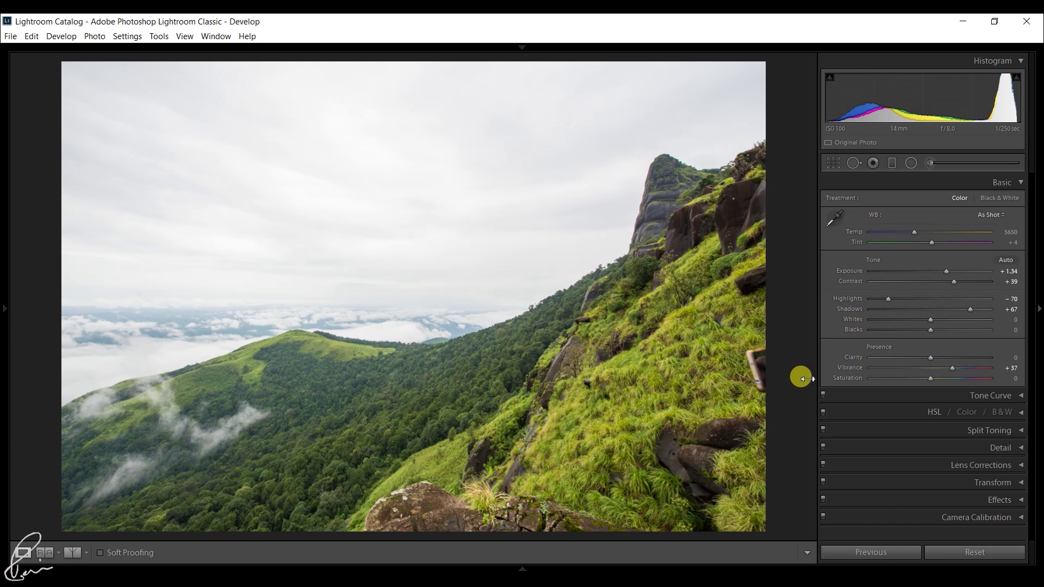
{"action": "left_click_drag", "start_coordinate": [827, 379], "coordinate": [760, 383]}
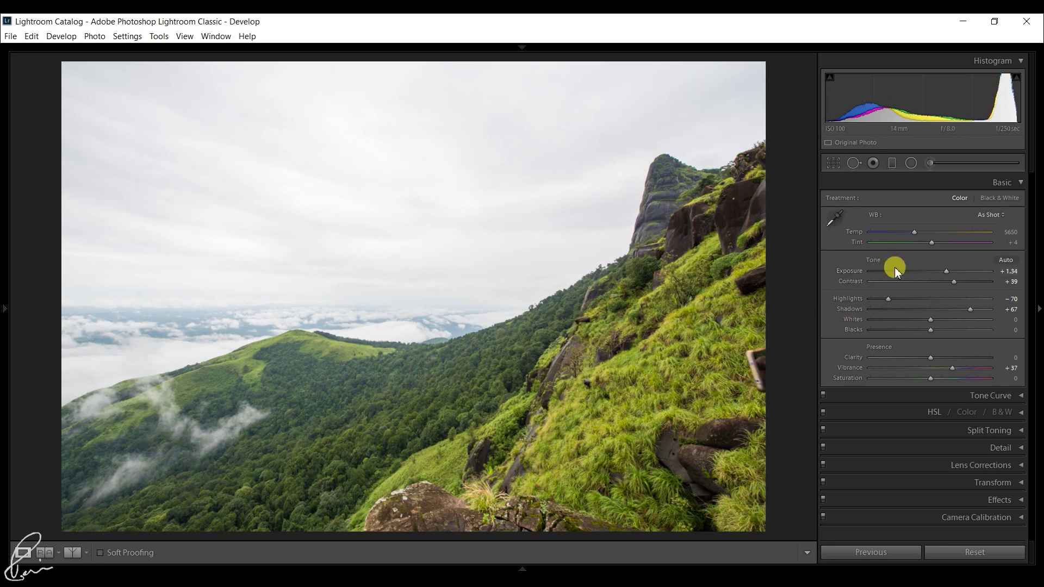